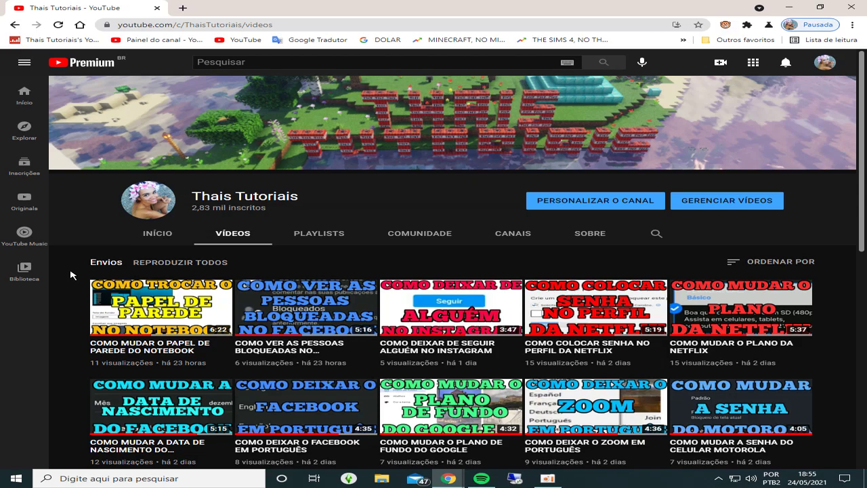
Leave the browser for the desktop, find and open Painel de Controle with the Windows search, and reposition its window
click(783, 7)
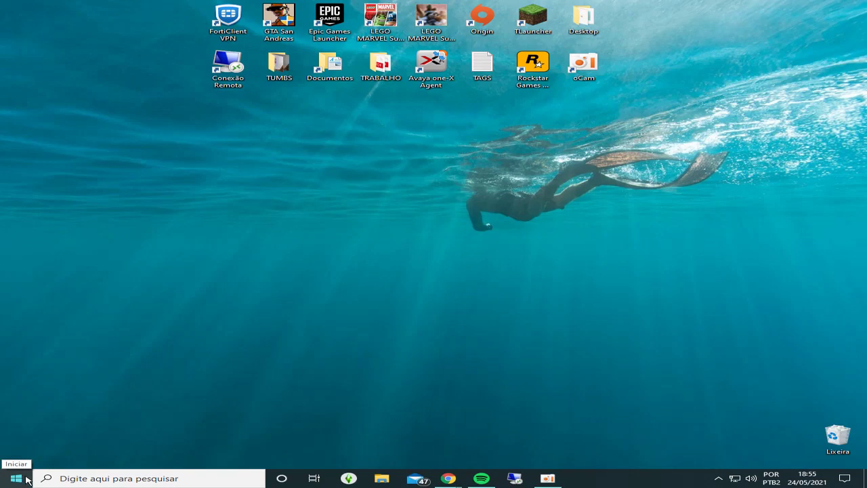
click(92, 480)
text(PAINE)
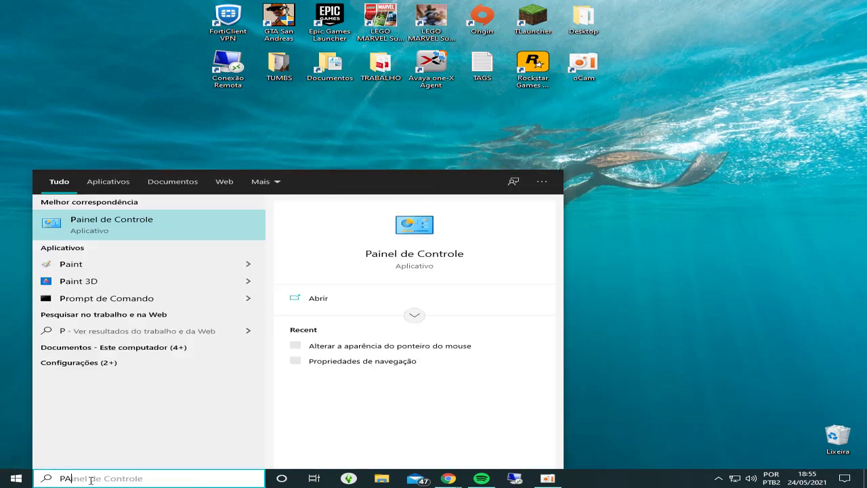
click(163, 228)
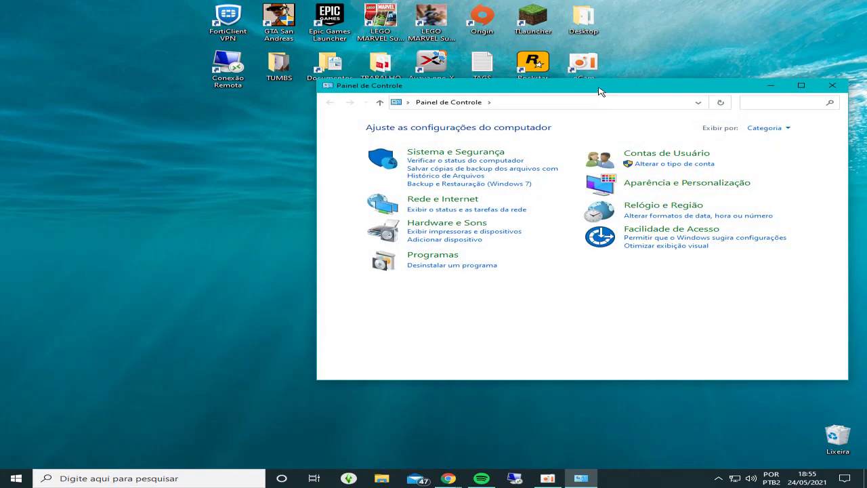
drag(600, 91, 390, 95)
click(591, 89)
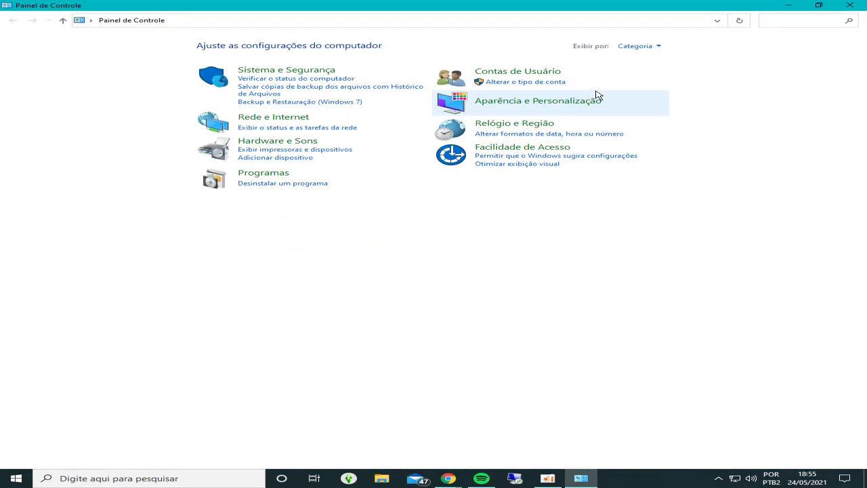
click(818, 5)
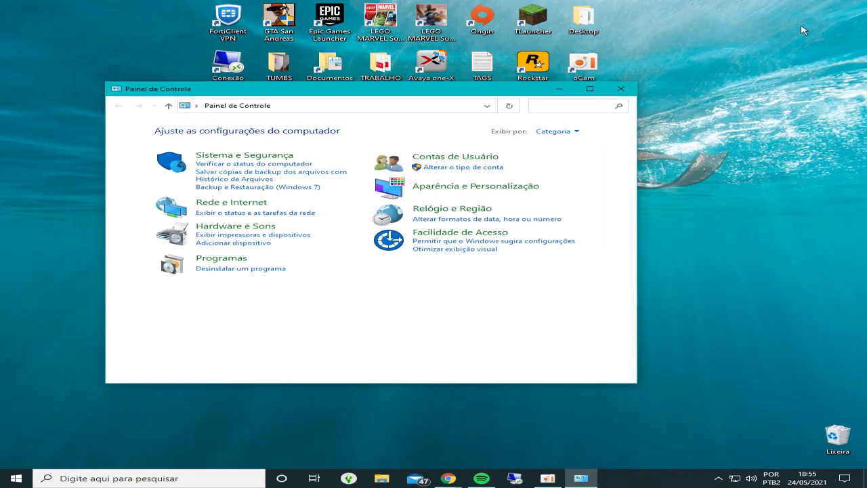
Search Painel de Controle for "MOUSE" and open the setting Alterar a aparência do ponteiro do mouse
click(560, 103)
text(MOUSE)
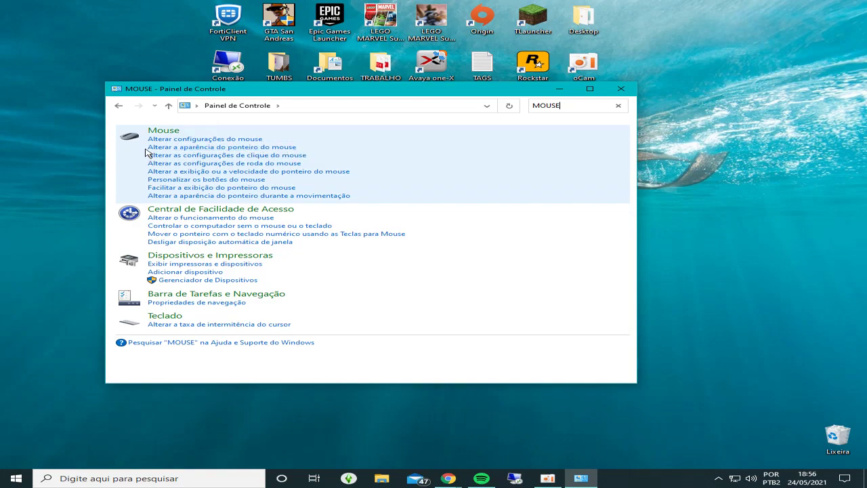
click(254, 150)
drag(377, 124, 500, 115)
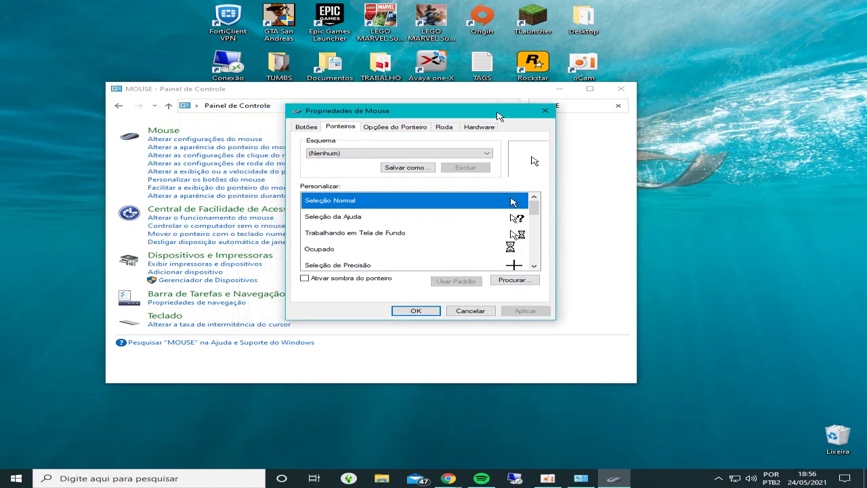
Look through the Botões, Opções do Ponteiro, Roda and Hardware settings of the mouse, ending at the Ponteiros settings
click(307, 128)
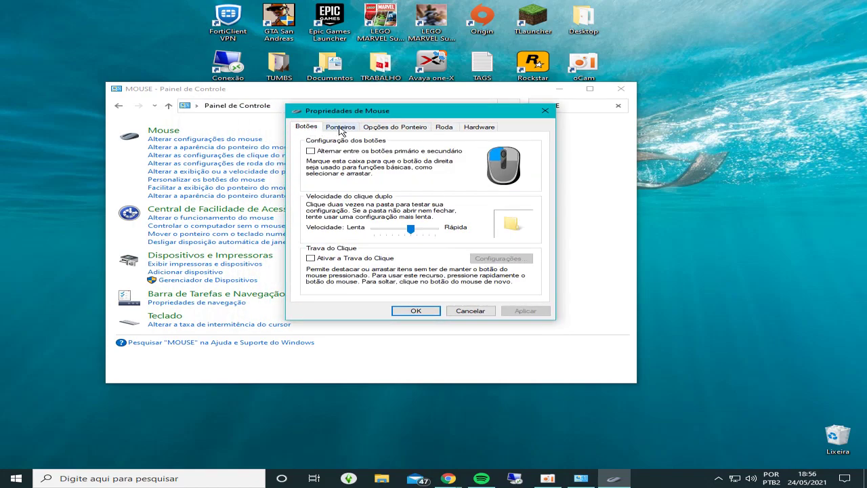
click(341, 129)
click(401, 129)
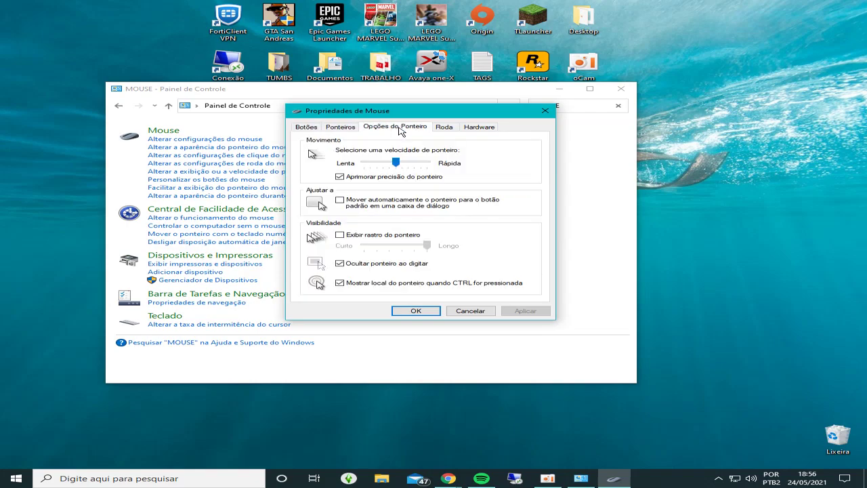
click(451, 130)
click(482, 127)
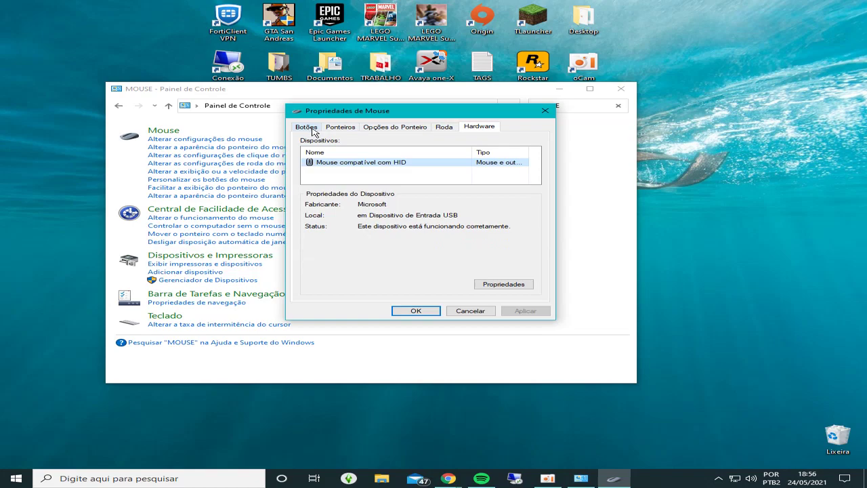
click(313, 130)
click(332, 128)
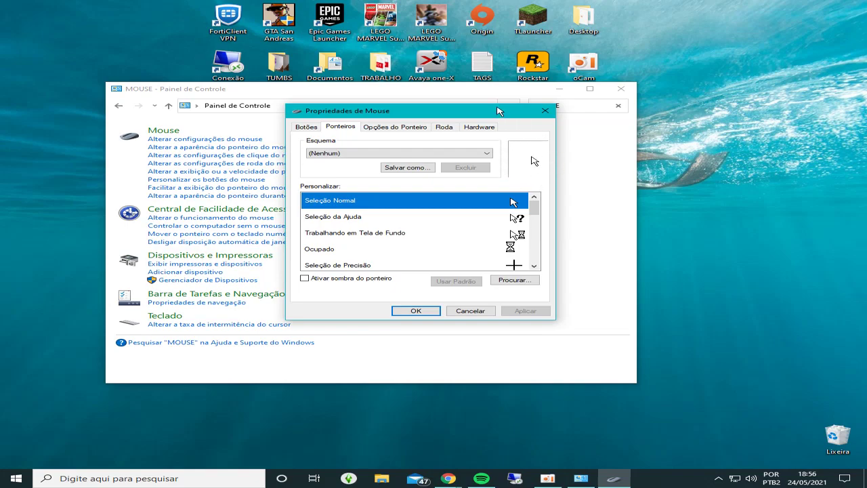
mouse_move(332, 111)
mouse_down()
mouse_move(439, 112)
mouse_move(320, 105)
mouse_up()
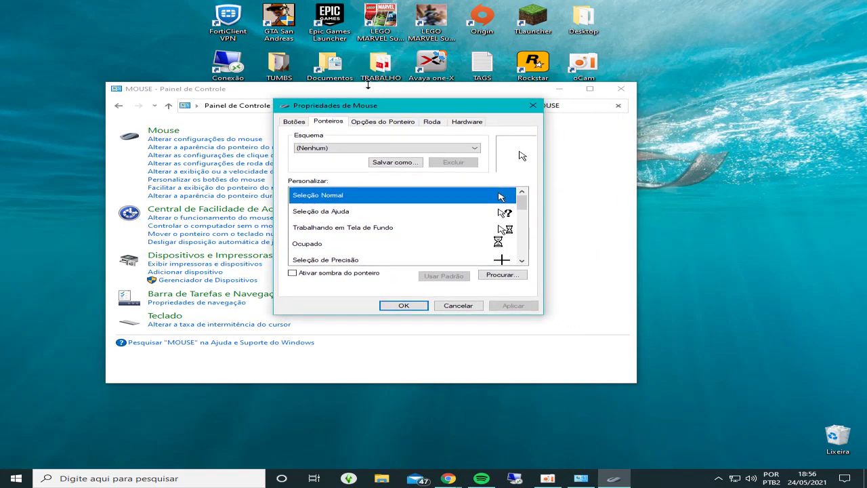
Choose the pointer scheme Windows Predefinido (grande) and look through its pointers
click(336, 149)
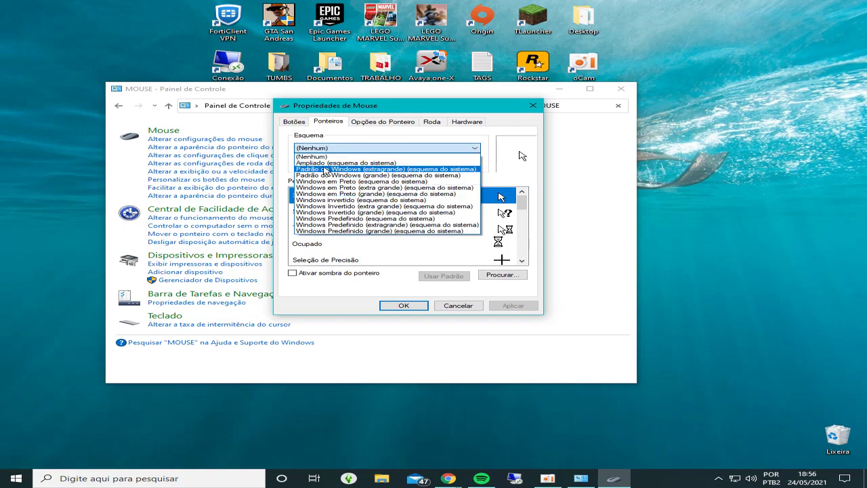
click(342, 231)
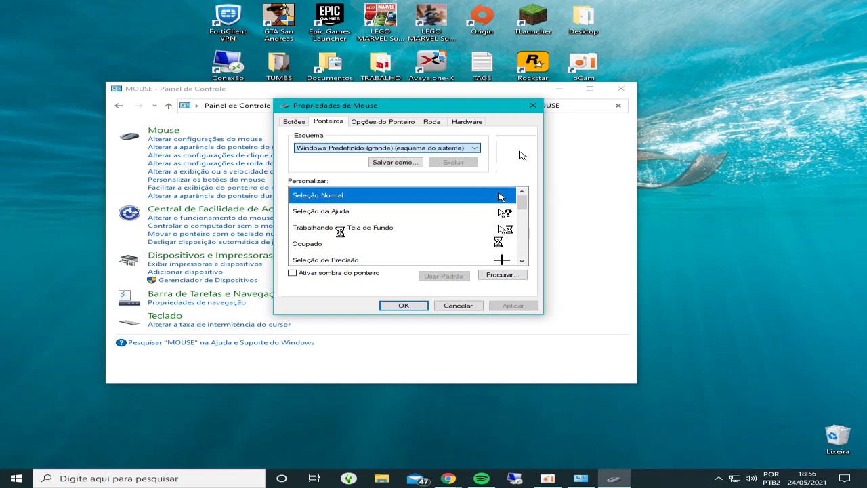
scroll(508, 239, down, 3)
scroll(502, 237, up, 2)
scroll(489, 234, up, 1)
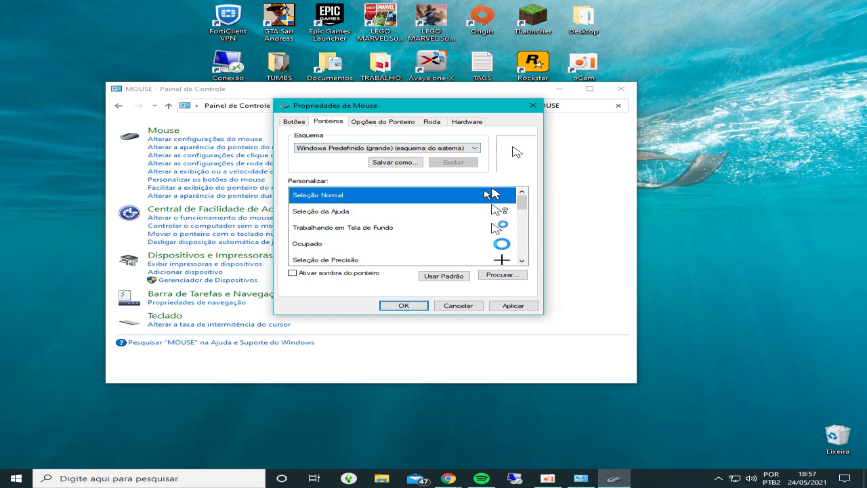
scroll(499, 234, down, 5)
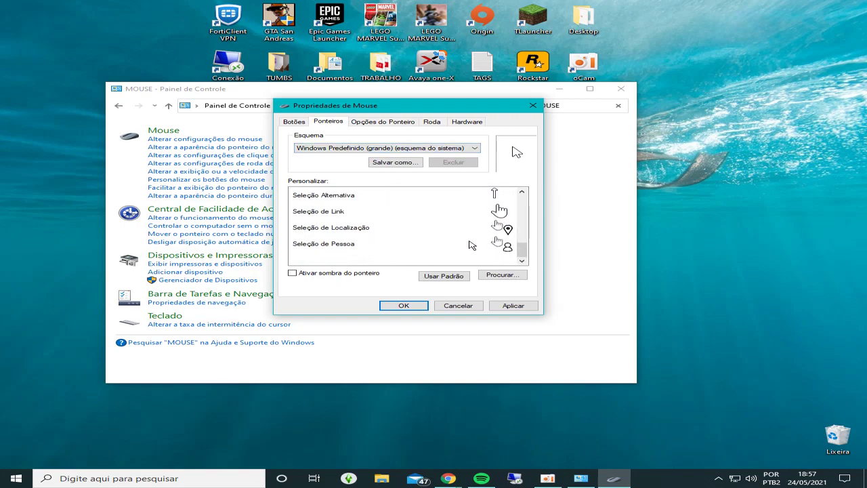
scroll(480, 244, up, 5)
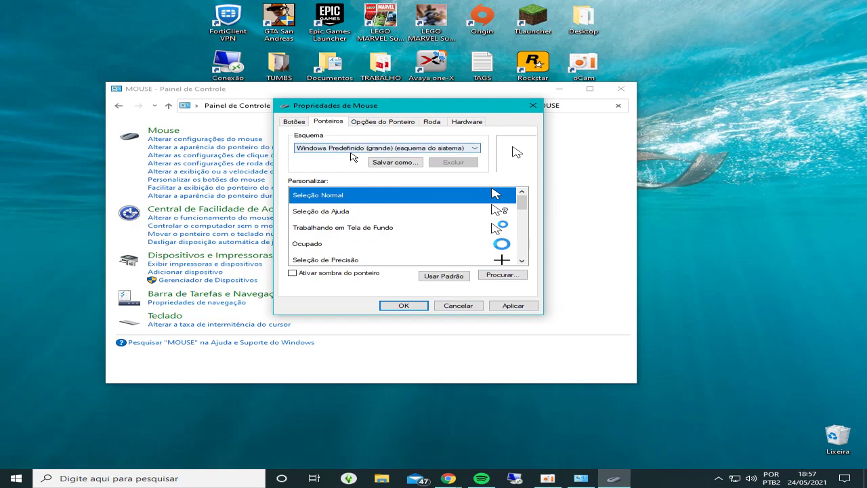
Switch the pointer scheme to Padrão do Windows (grande) and look through its pointers
click(422, 149)
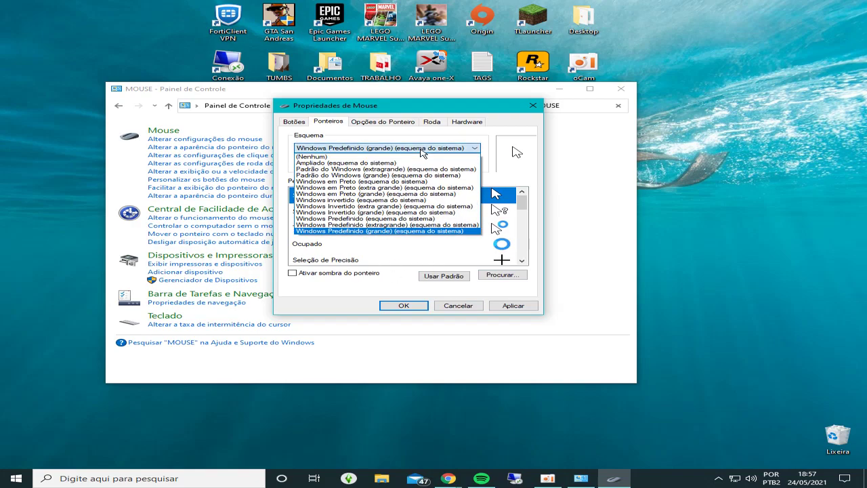
click(372, 175)
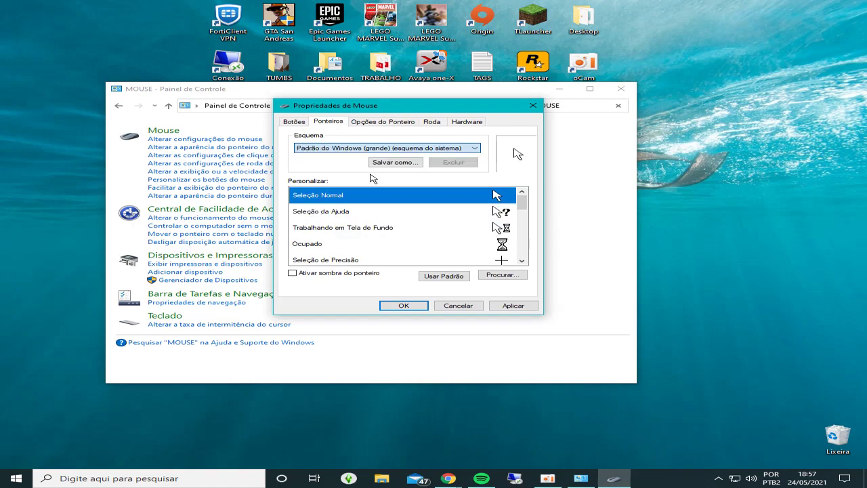
scroll(487, 232, down, 1)
scroll(489, 229, down, 3)
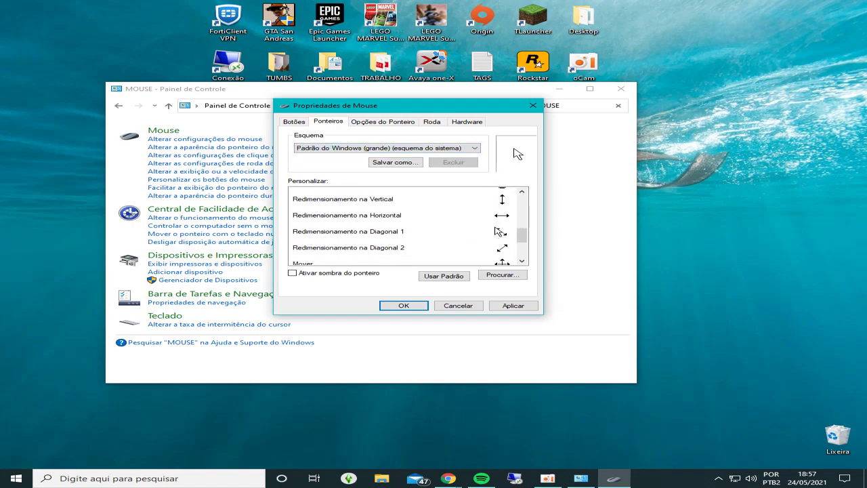
scroll(496, 223, up, 3)
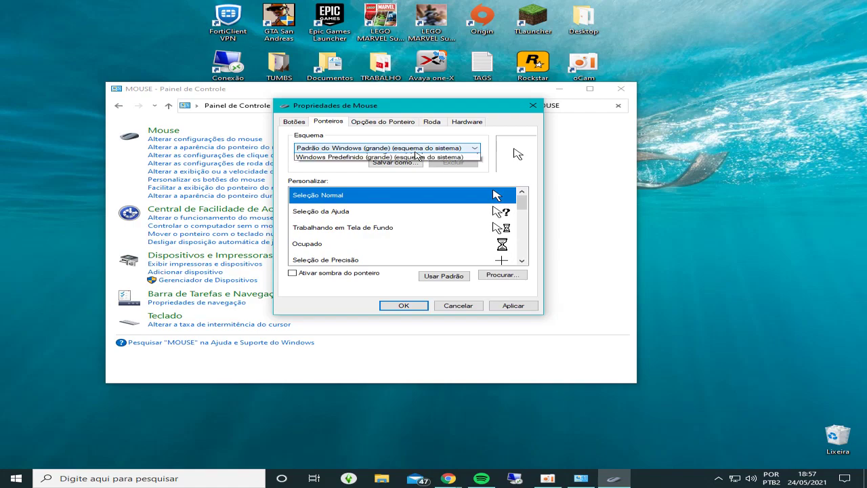
Switch the pointer scheme to Windows Invertido (extra grande) and look through its pointers
click(420, 150)
click(340, 205)
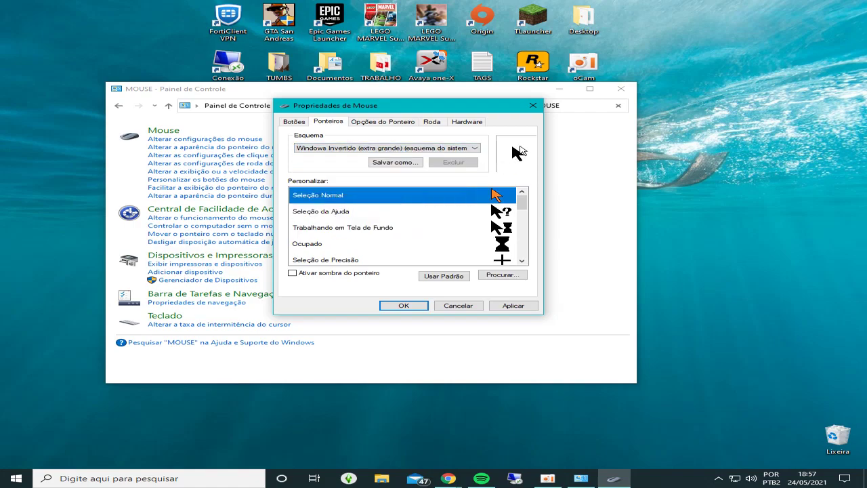
scroll(500, 217, down, 2)
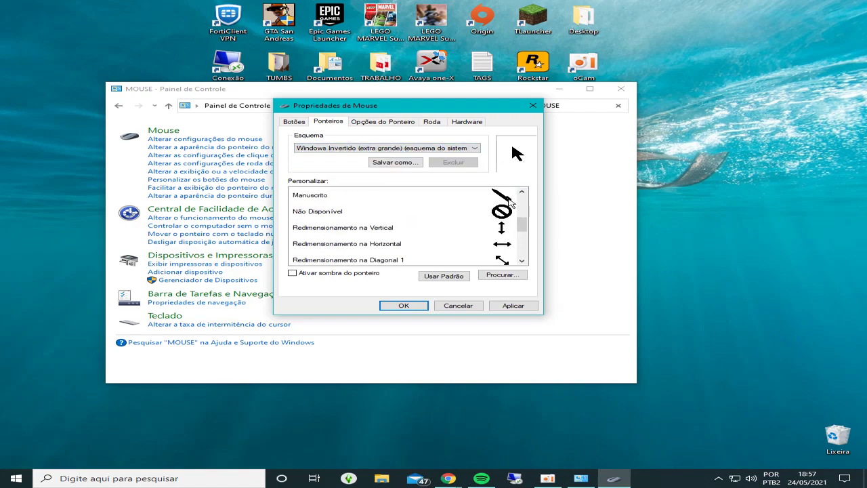
scroll(498, 217, down, 3)
scroll(498, 217, up, 5)
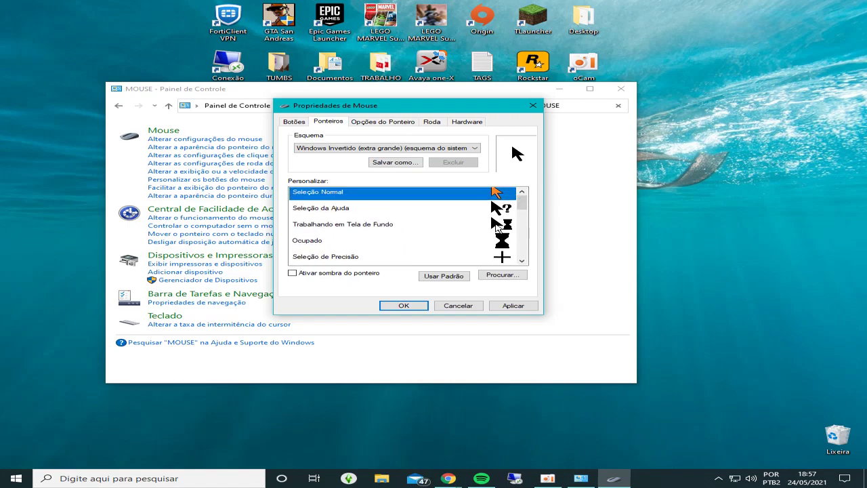
Try the pointer scheme Windows Predefinido (extragrande), followed by Windows Predefinido (grande)
click(395, 149)
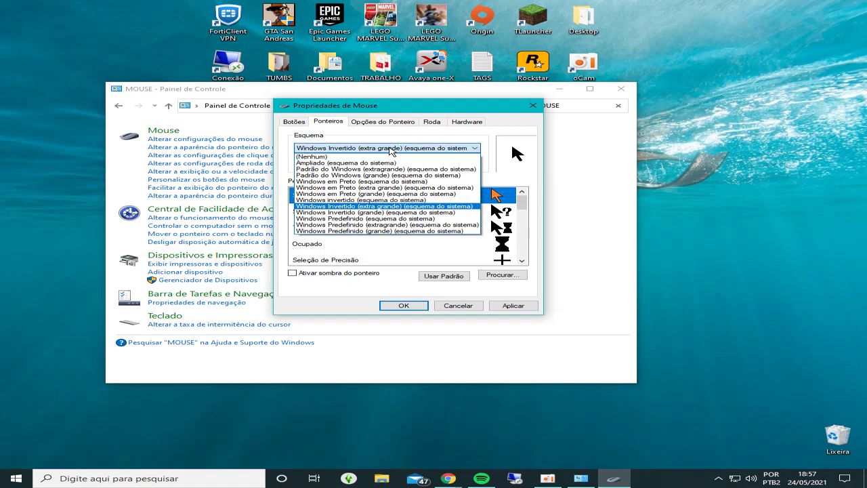
click(348, 210)
click(352, 149)
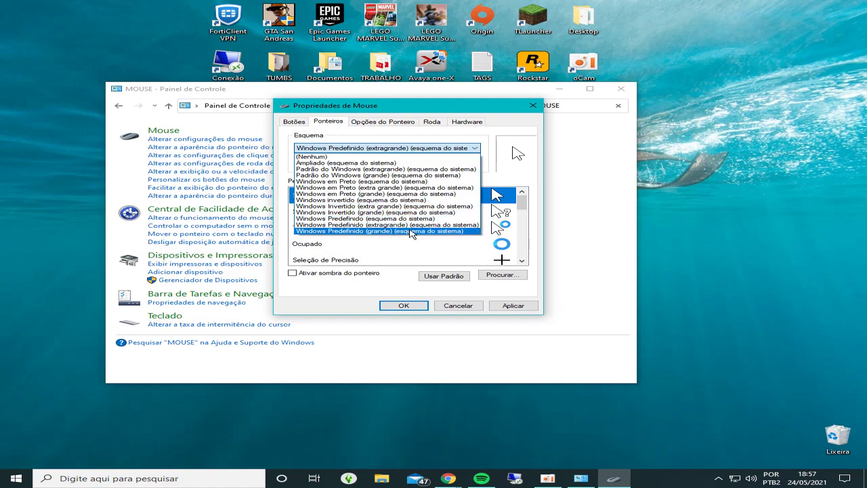
click(411, 231)
Apply the pointer scheme Ampliado (esquema do sistema) and try out its pointers
click(400, 148)
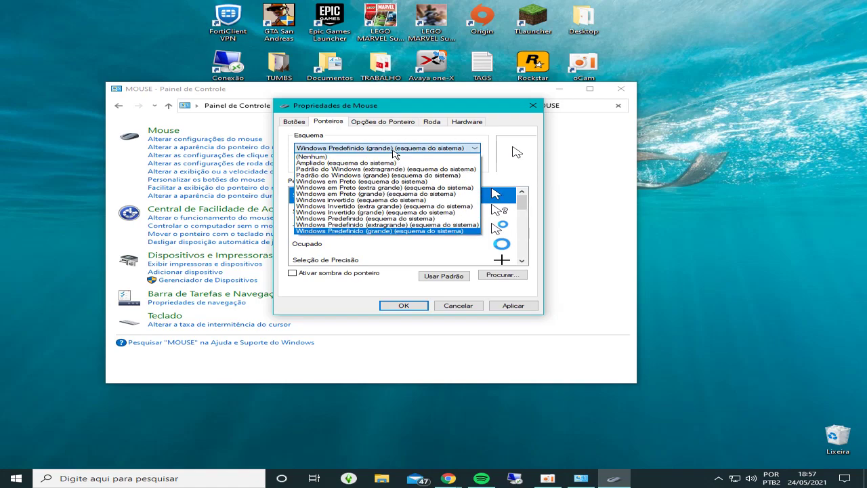
click(365, 164)
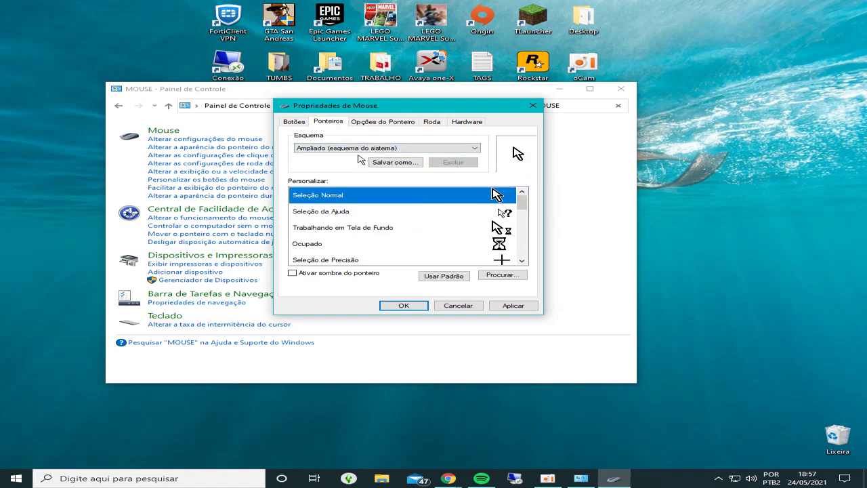
click(513, 306)
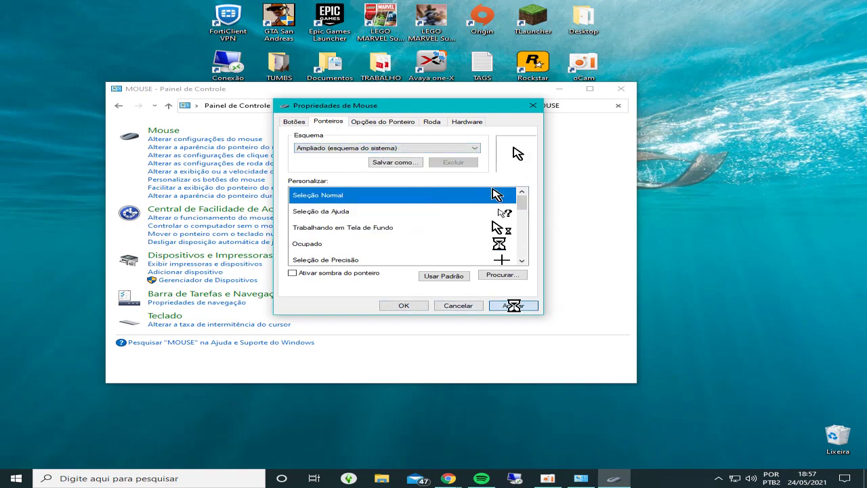
scroll(518, 233, down, 1)
scroll(518, 232, down, 2)
right_click(672, 193)
scroll(489, 235, down, 1)
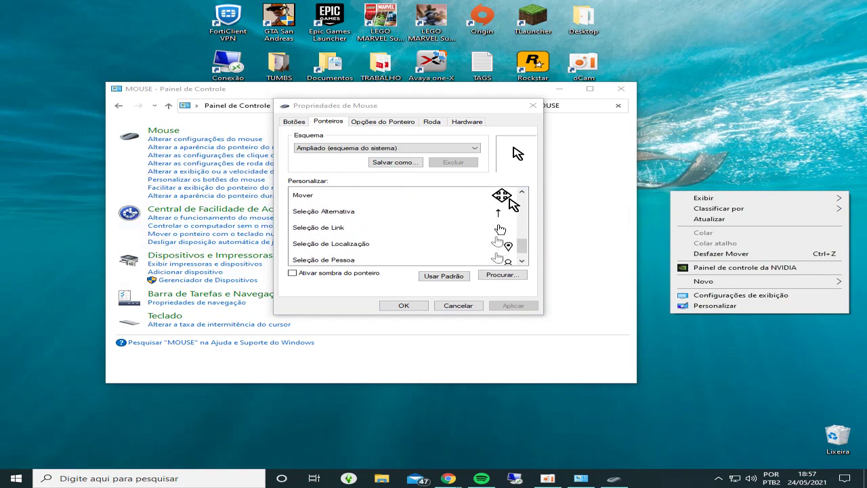
Set the pointer scheme to Padrão do Windows (extragrande), check its pointers and apply the change
click(368, 151)
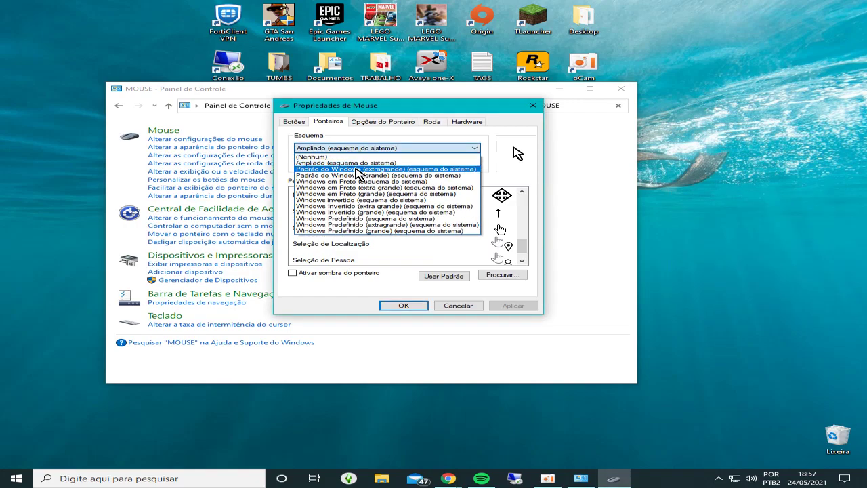
click(353, 169)
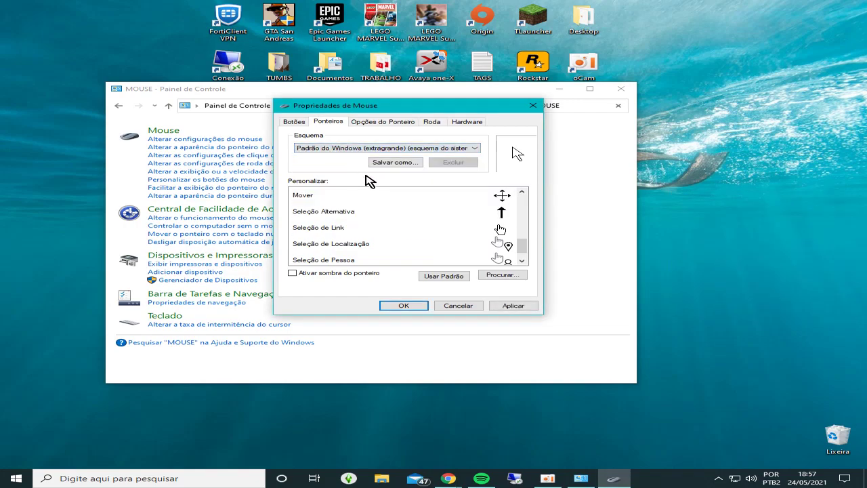
click(353, 148)
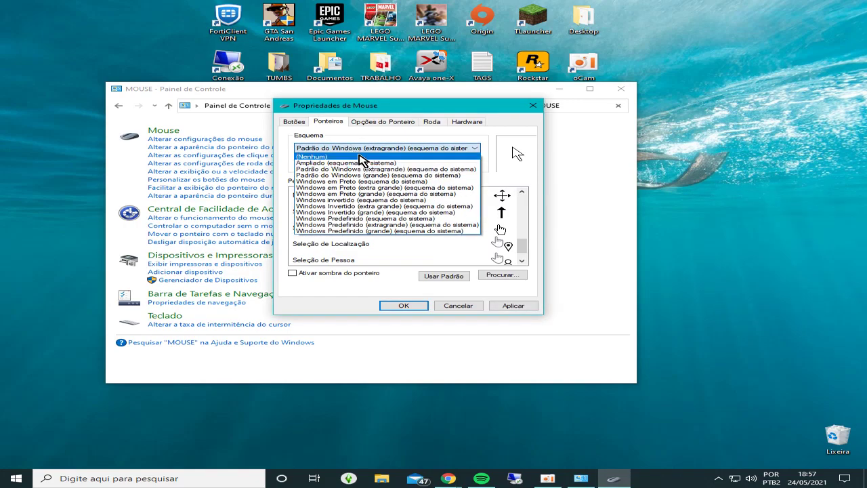
click(409, 170)
scroll(505, 216, down, 1)
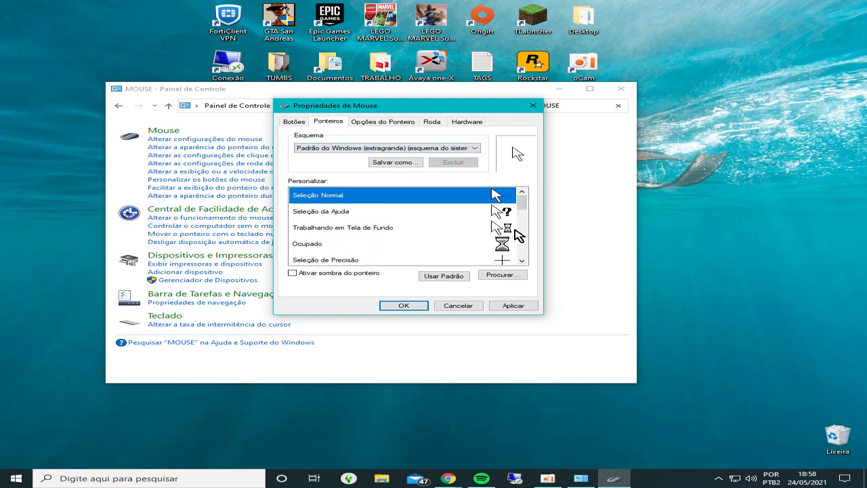
click(515, 305)
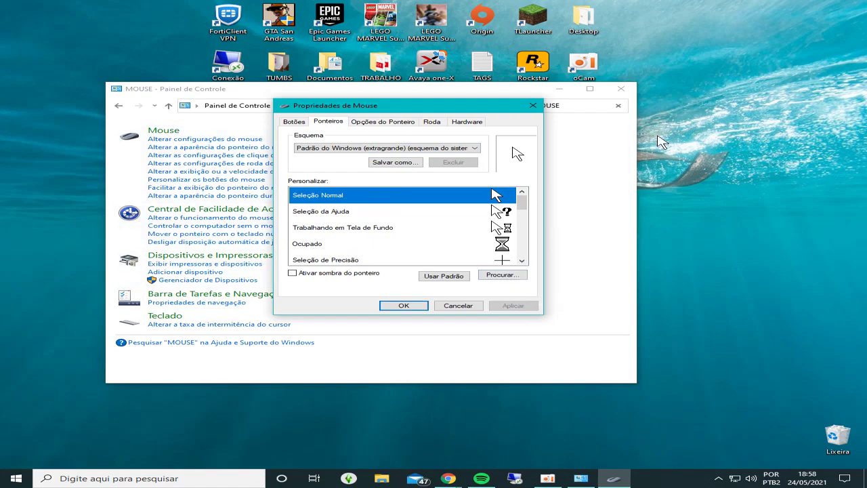
Try the pointer scheme Padrão do Windows (grande), followed by Windows em Preto
click(366, 155)
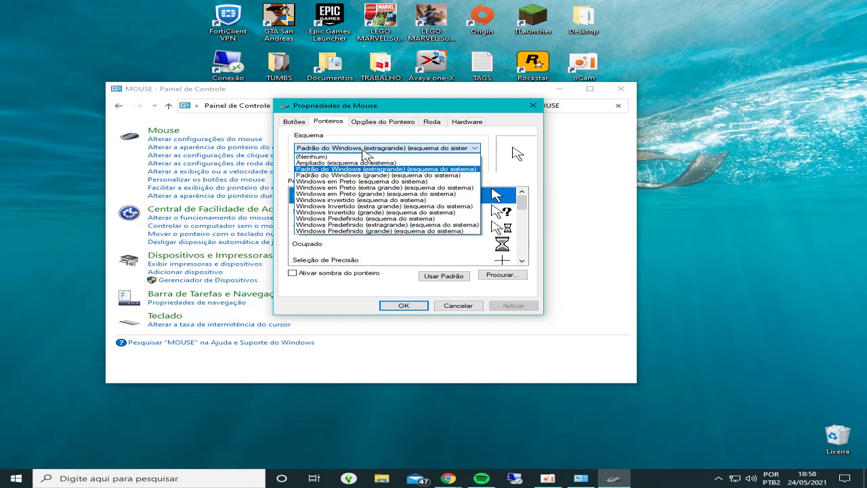
click(368, 172)
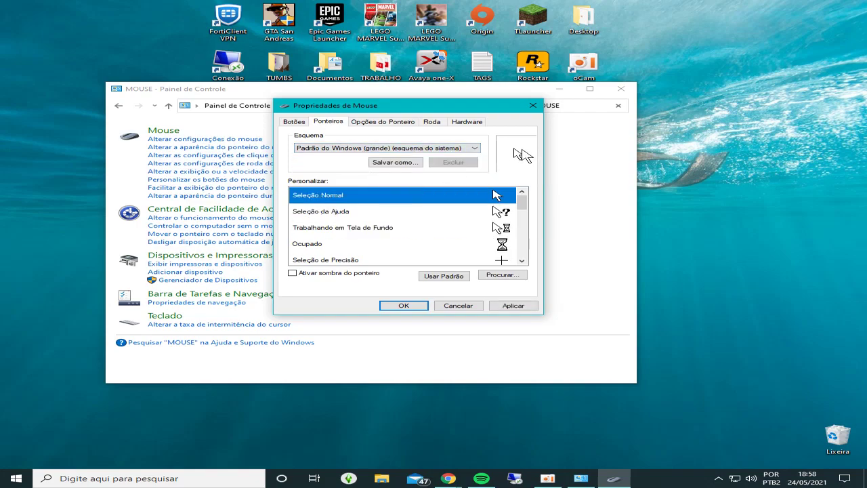
click(379, 147)
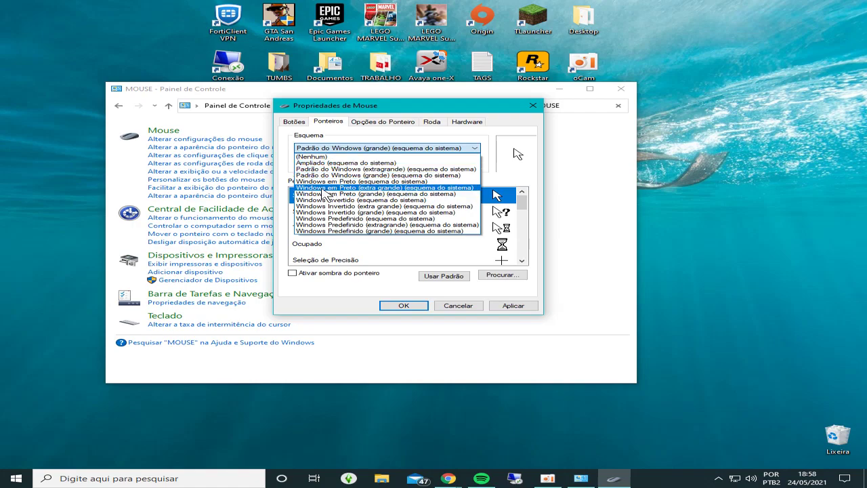
click(324, 182)
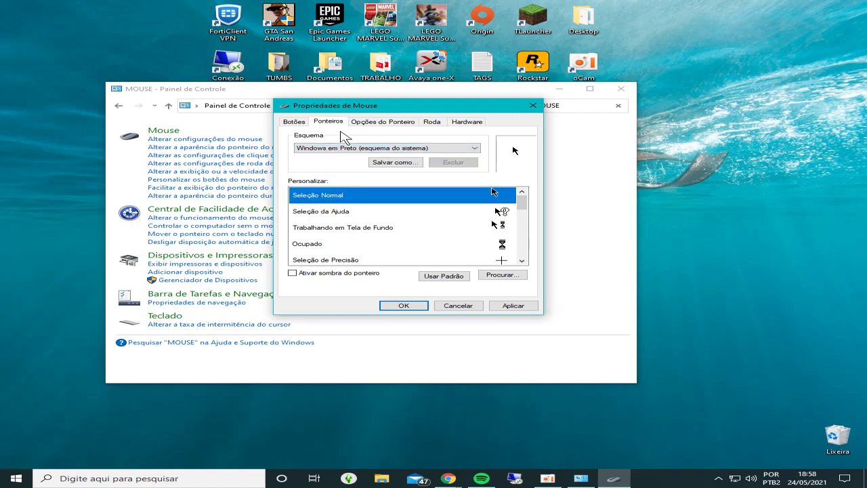
Apply the pointer scheme Windows em Preto (extra grande) and look through its pointers
click(342, 148)
click(354, 189)
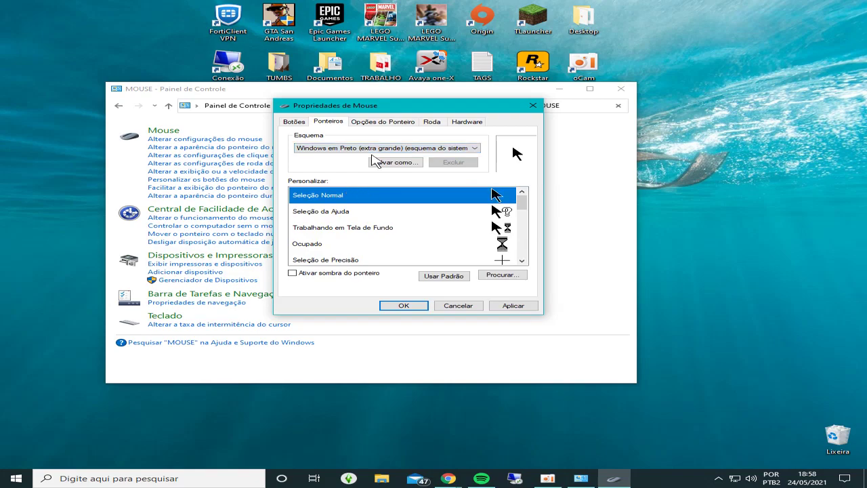
click(517, 308)
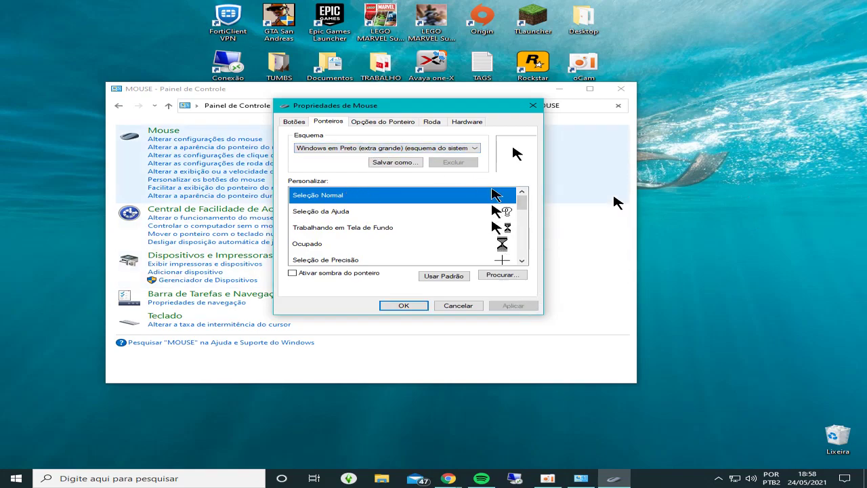
scroll(494, 217, down, 4)
scroll(494, 218, up, 5)
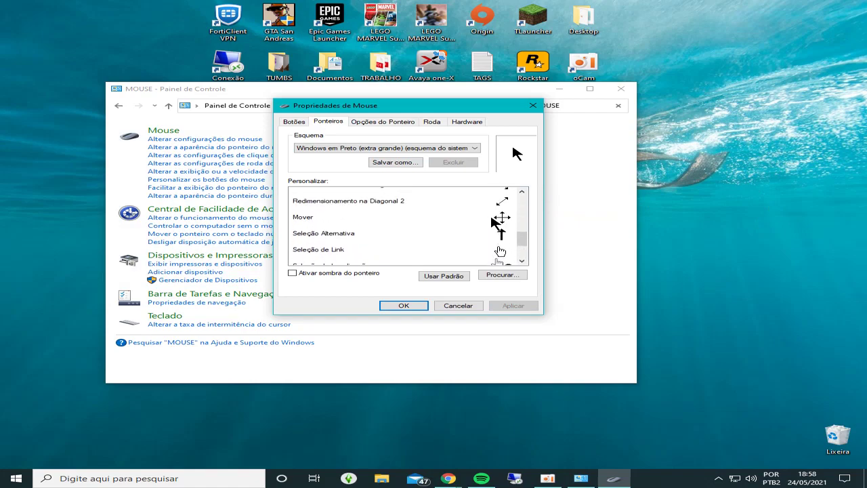
Preview the Windows Invertido (extra grande) scheme, but apply Windows Predefinido instead and look through its pointers
click(340, 148)
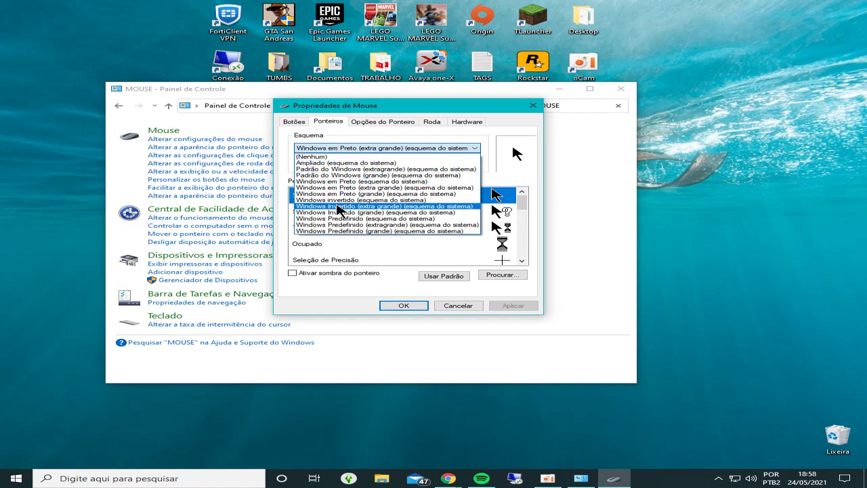
click(340, 206)
click(330, 149)
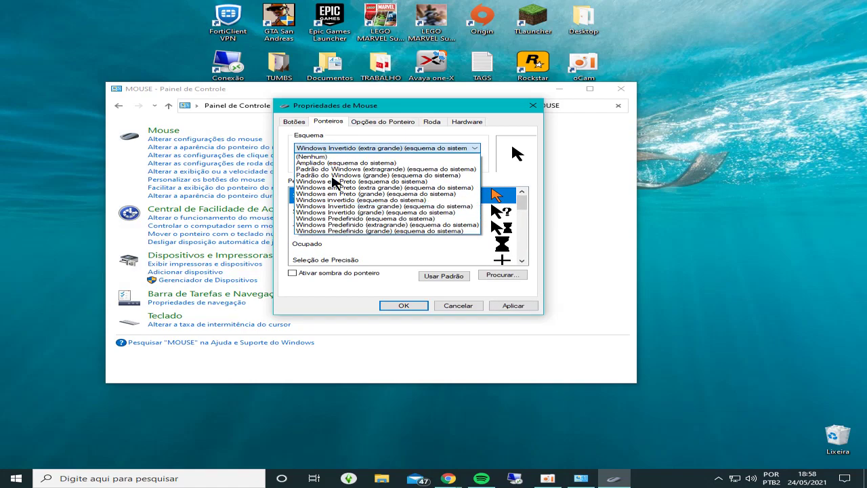
click(344, 219)
click(506, 306)
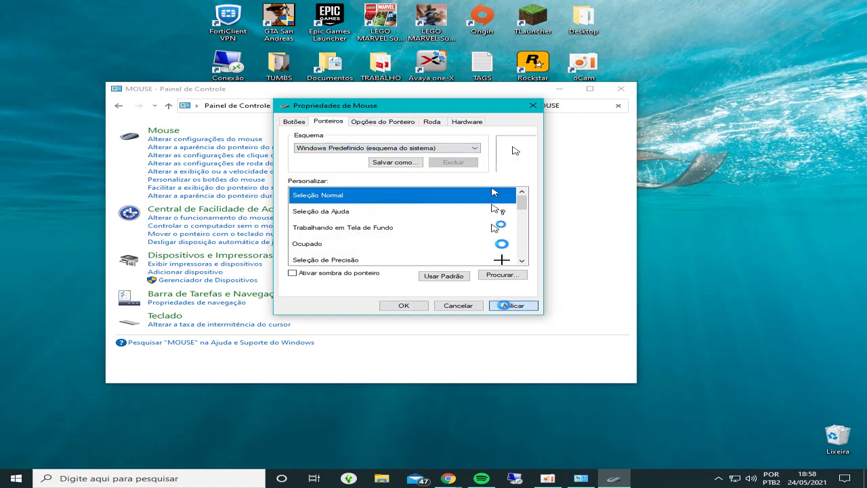
scroll(493, 237, down, 1)
scroll(492, 238, down, 3)
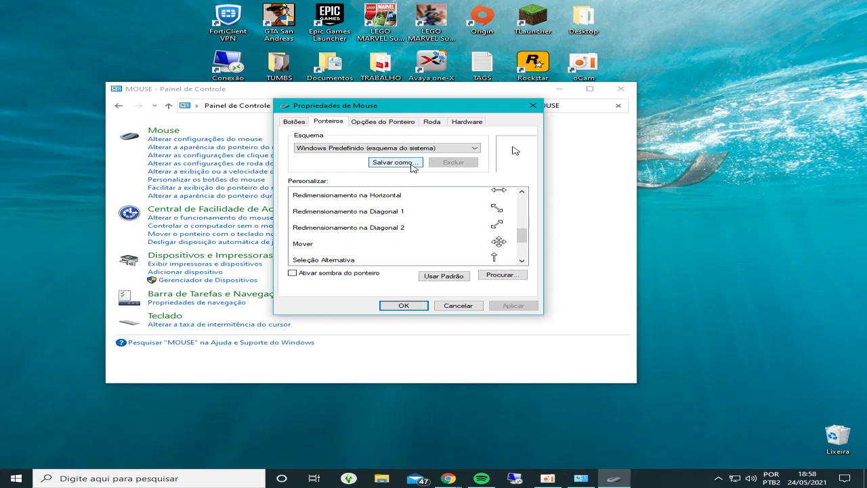
Try out the pointer trail in the pointer options, shorten it to about the middle of its range and turn it off again
click(369, 125)
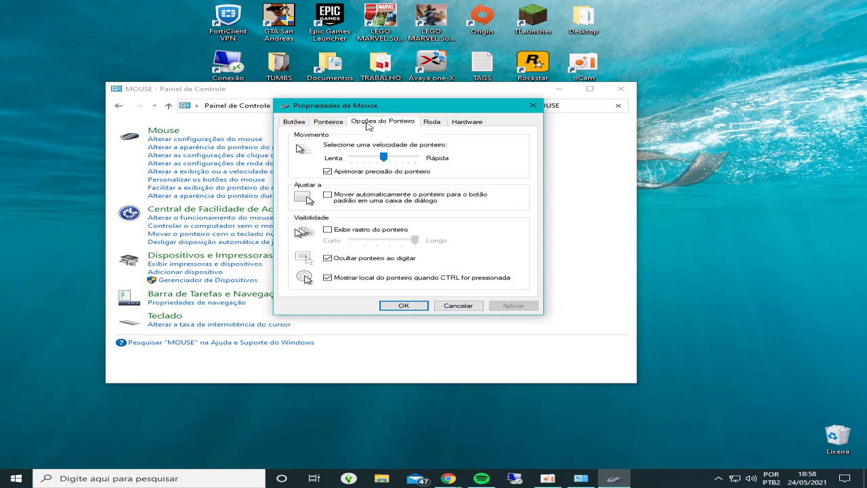
click(328, 230)
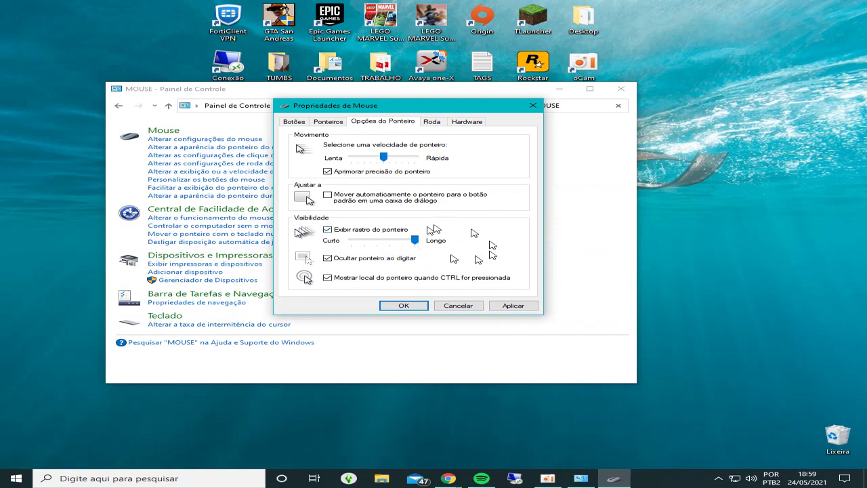
drag(418, 241, 378, 241)
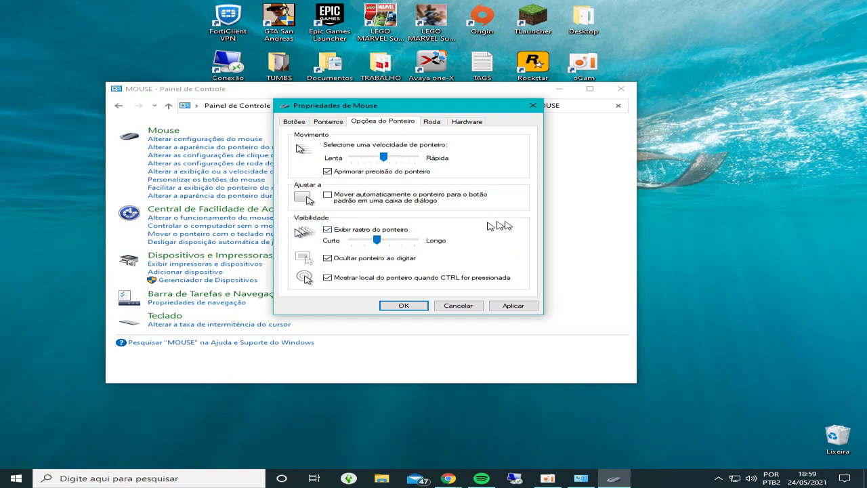
click(328, 231)
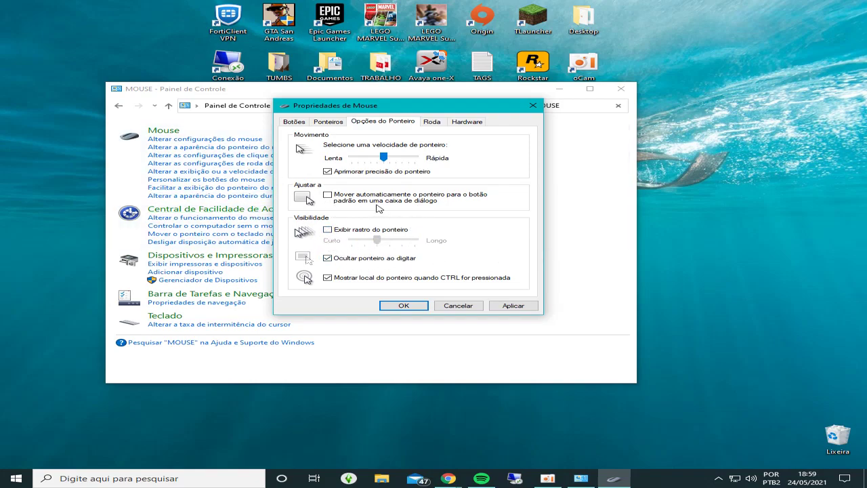
Test the option that shows the pointer's location on screen a few times
key(ctrl)
key(ctrl)
key(ctrl)
Return to the pointer list of the Windows Predefinido scheme and reset the selected pointer to its default
click(332, 123)
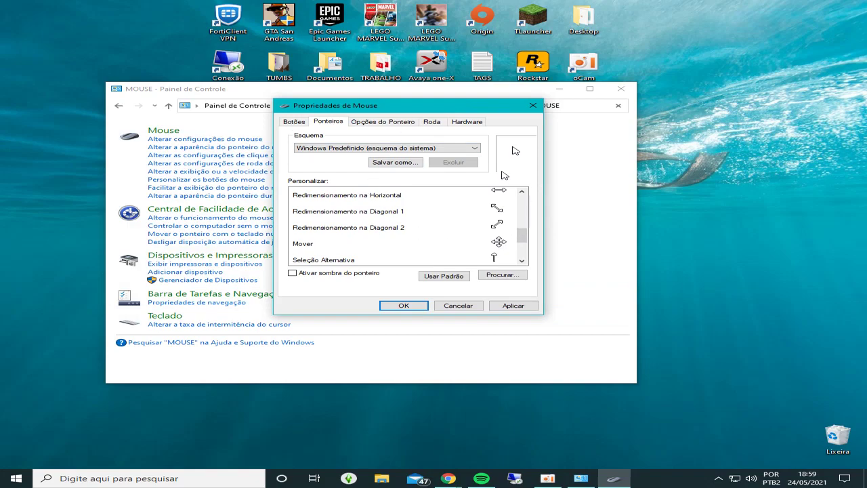
scroll(437, 212, down, 2)
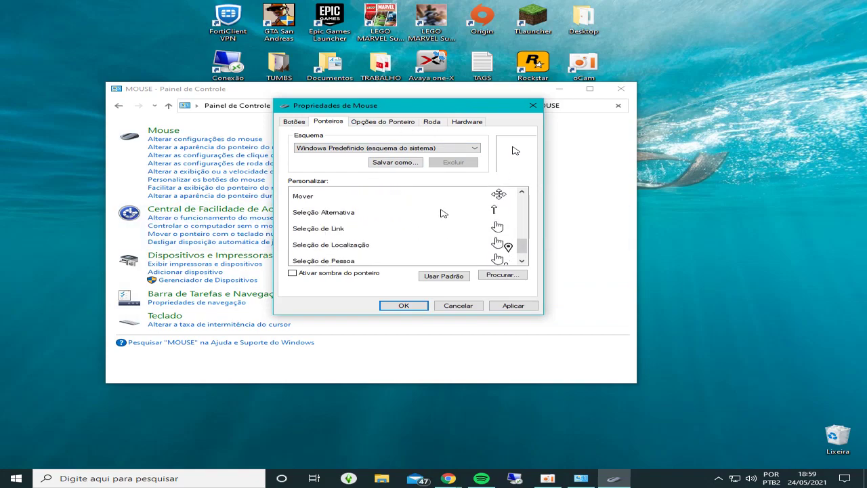
click(453, 277)
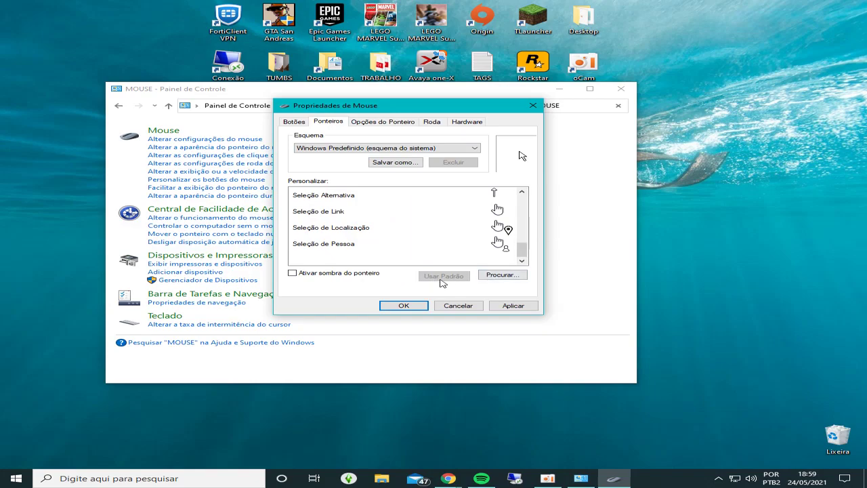
Browse the cursor files available in the Cursors folder and close the file browser without choosing one
click(499, 275)
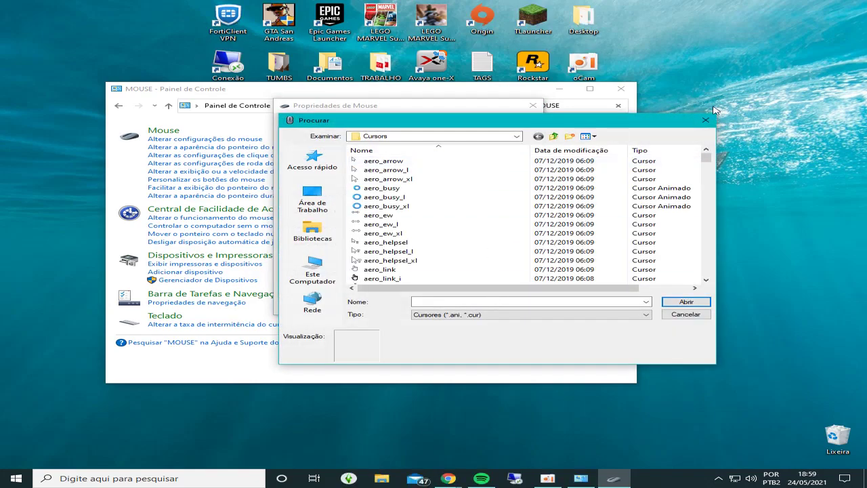
scroll(487, 187, down, 4)
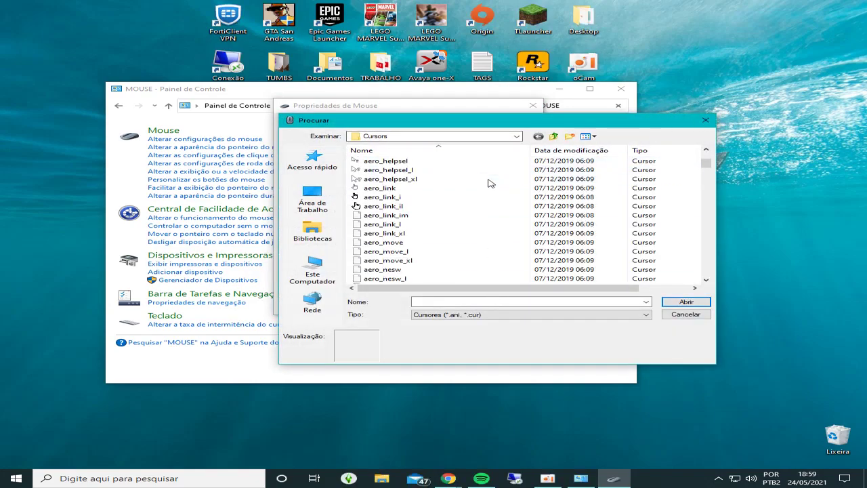
scroll(485, 187, down, 4)
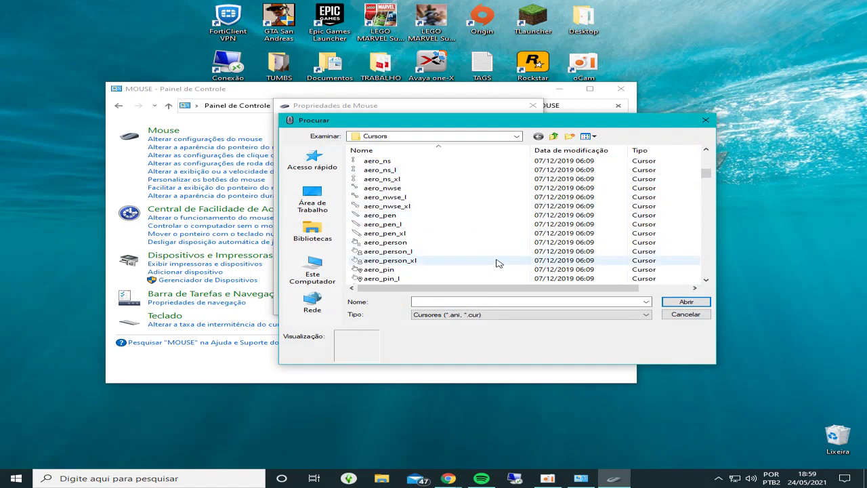
scroll(427, 203, down, 10)
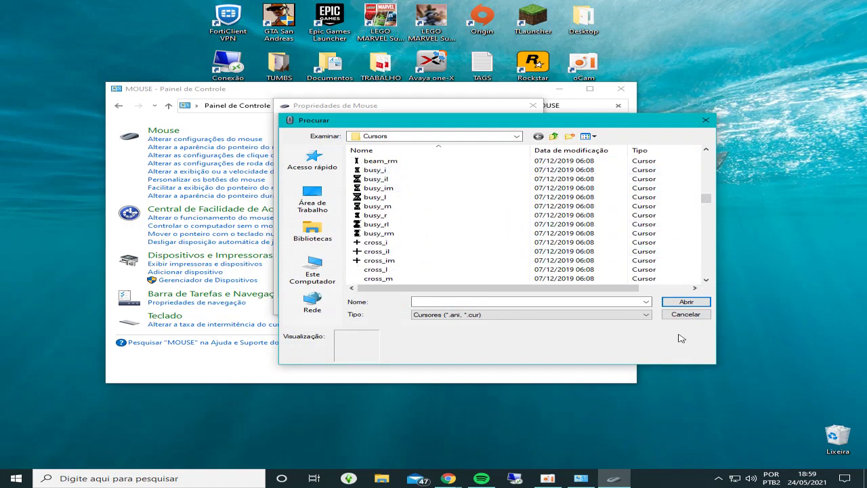
scroll(418, 190, down, 20)
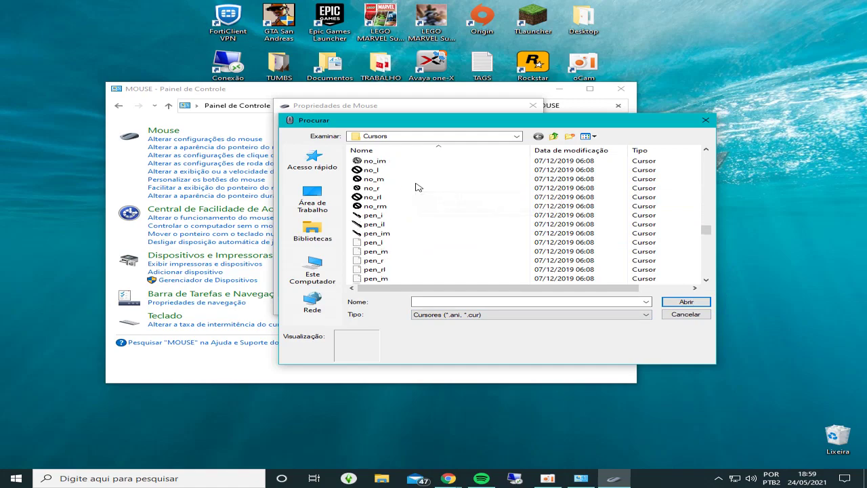
scroll(419, 190, down, 15)
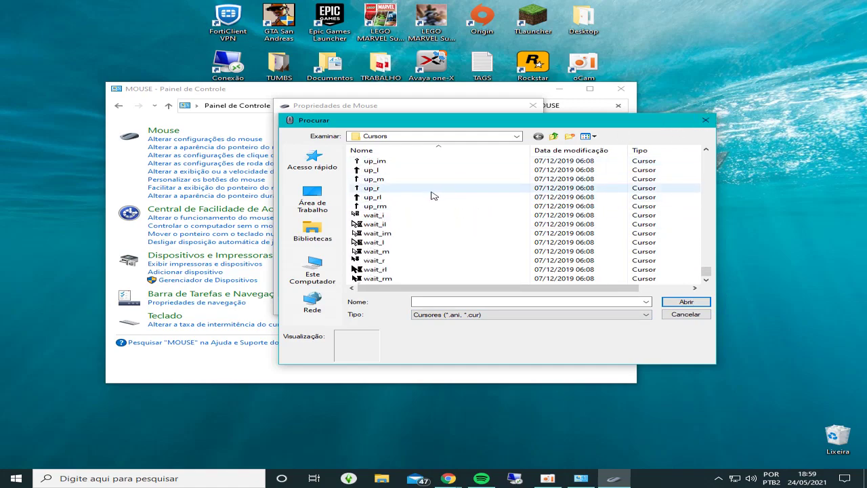
scroll(508, 248, up, 15)
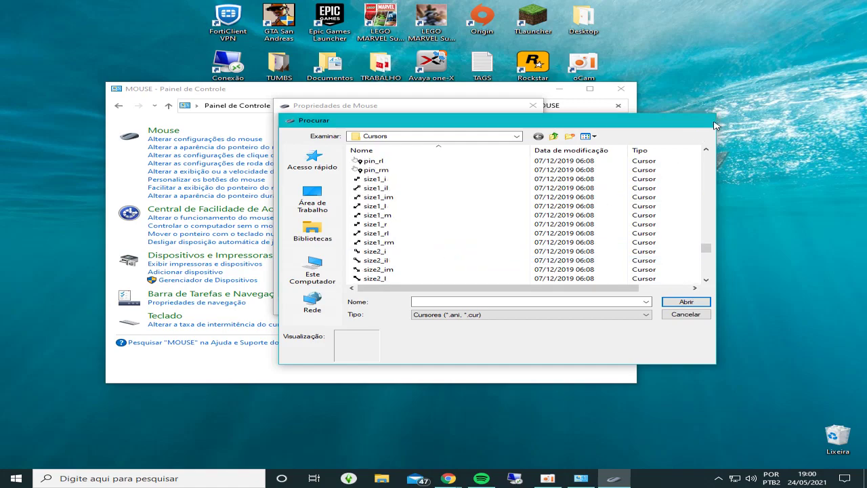
click(705, 119)
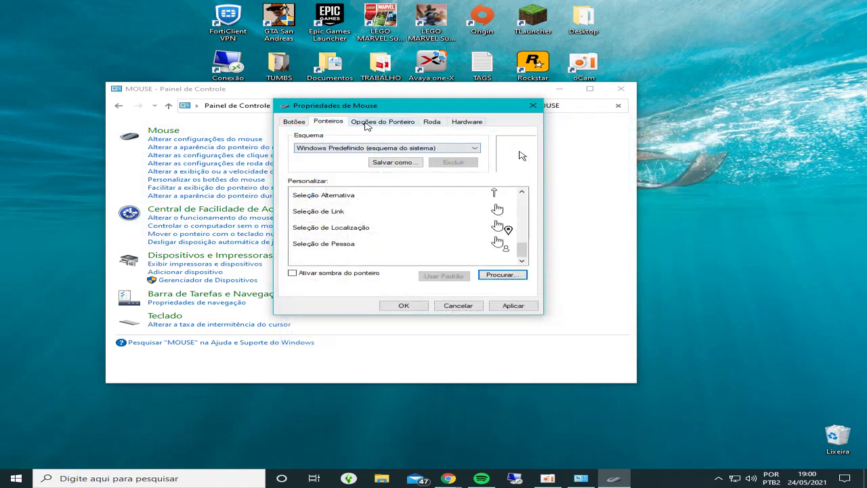
Apply and confirm the mouse properties, and close Painel de Controle
click(512, 309)
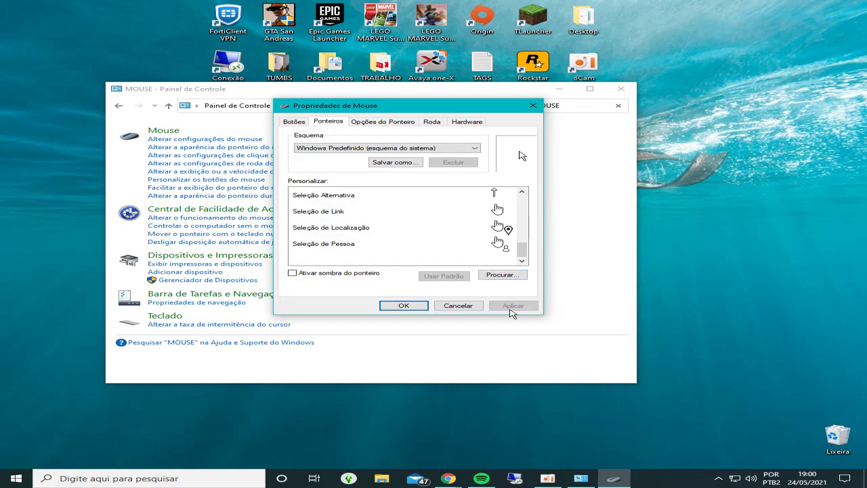
click(404, 306)
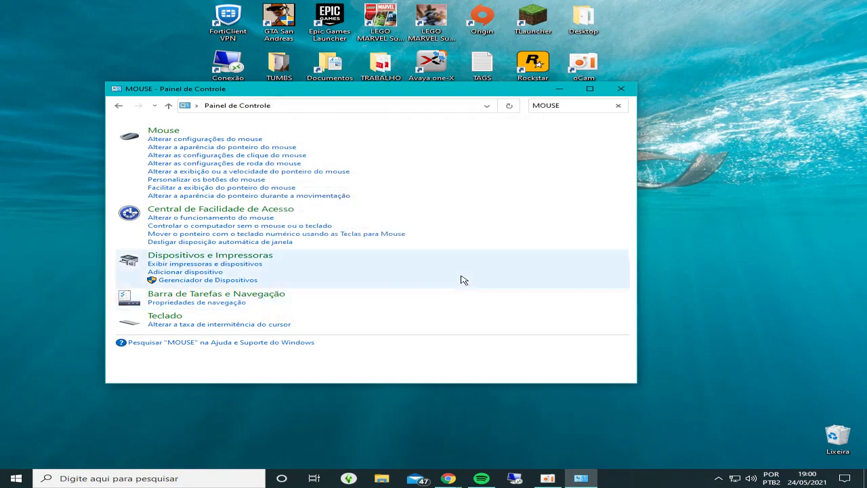
click(622, 91)
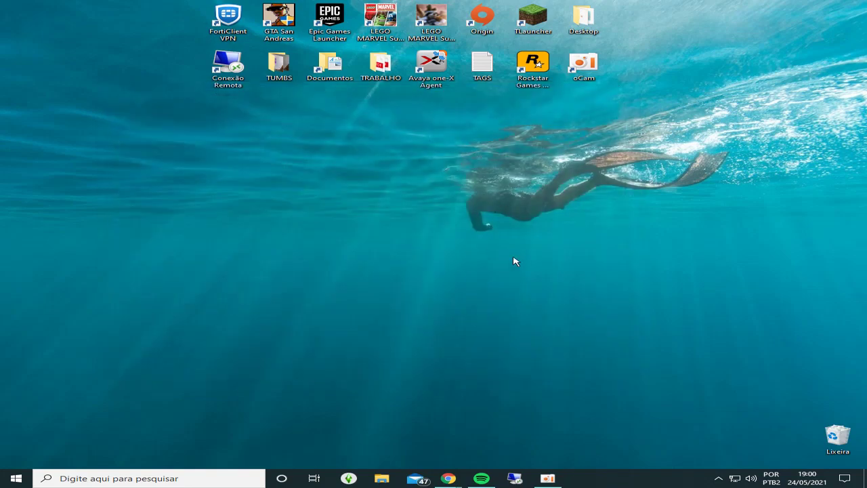